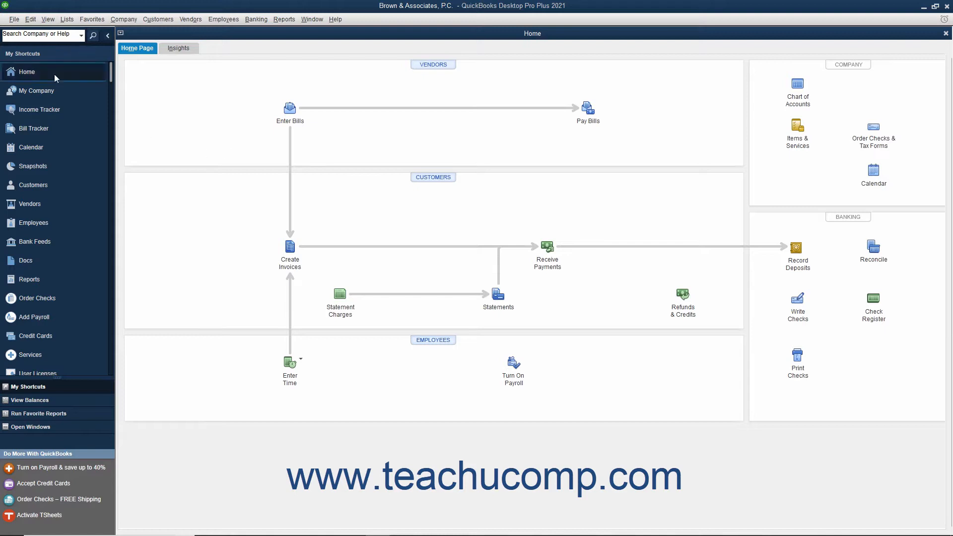
# Turn on 'Use class tracking for transactions' in the Accounting company preferences and save the change
pyautogui.click(30, 19)
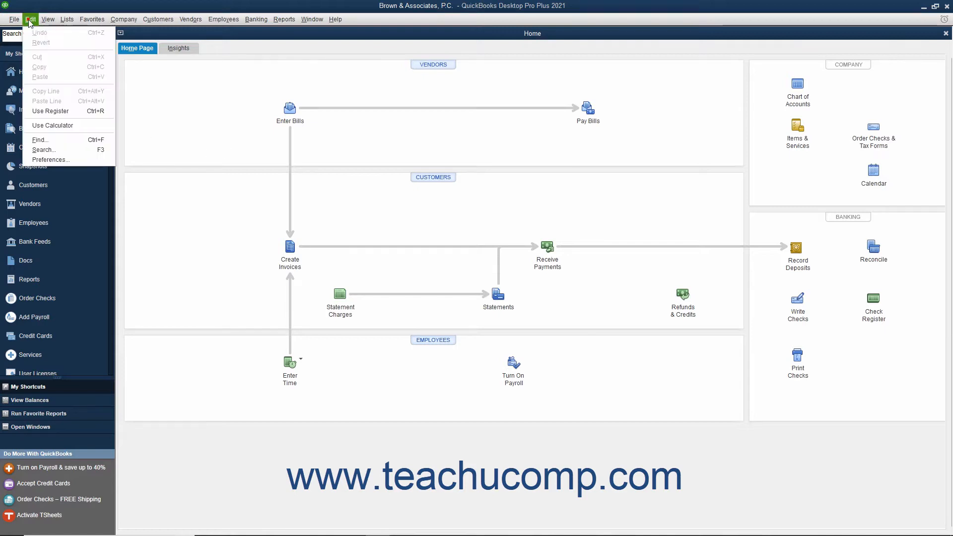
pyautogui.click(46, 158)
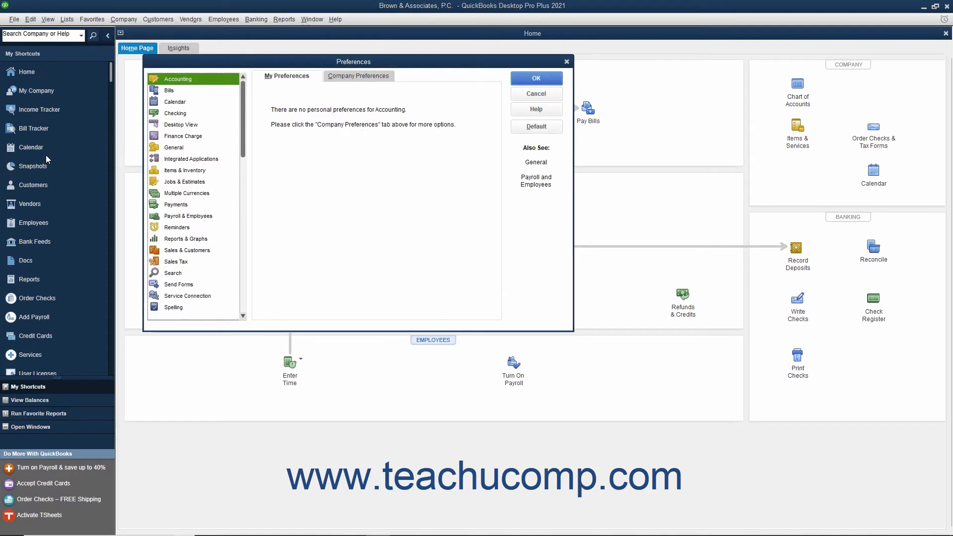
pyautogui.click(193, 82)
pyautogui.click(340, 80)
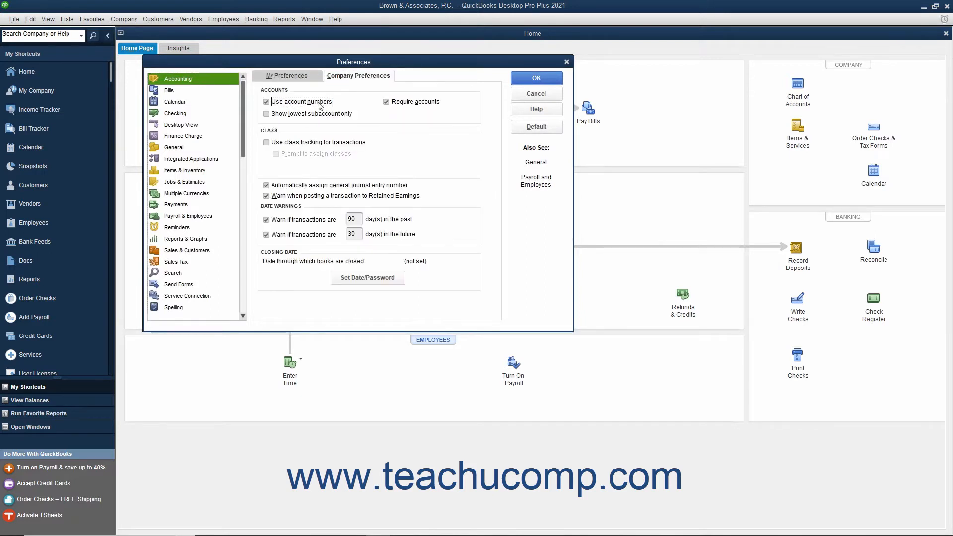
pyautogui.click(266, 143)
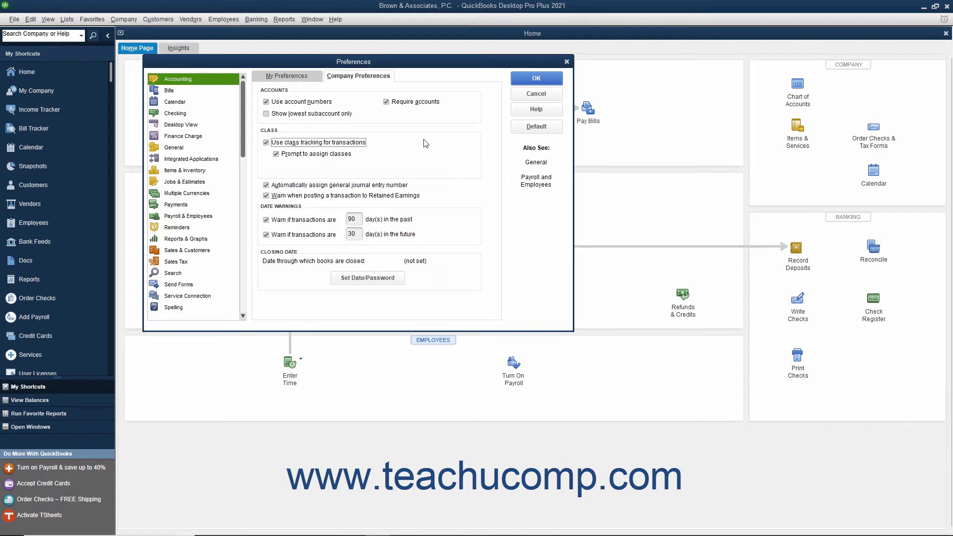
pyautogui.click(518, 79)
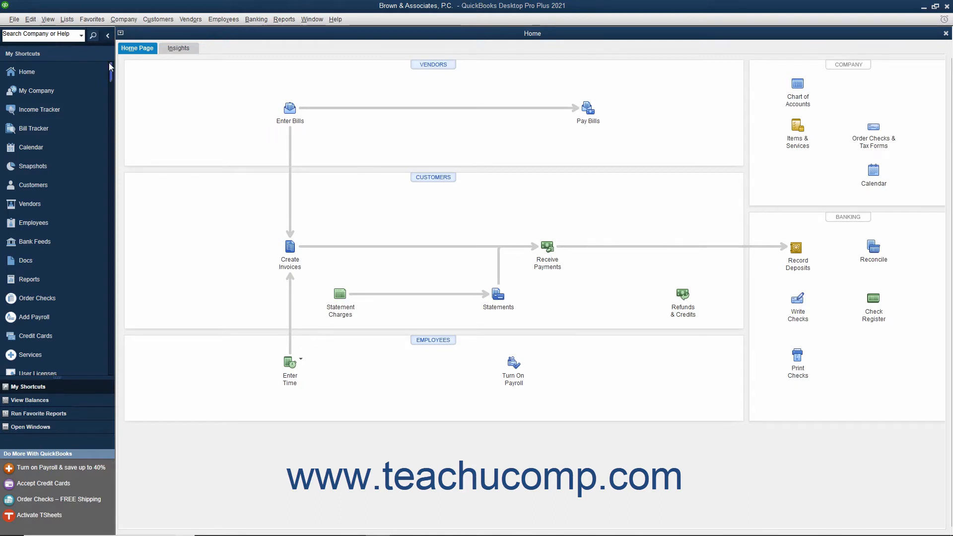
pyautogui.click(68, 22)
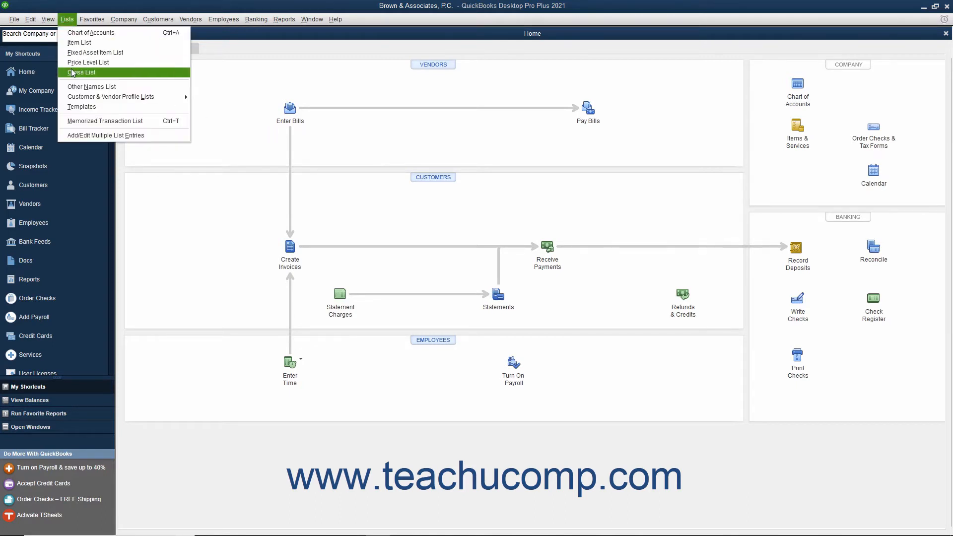
pyautogui.click(72, 73)
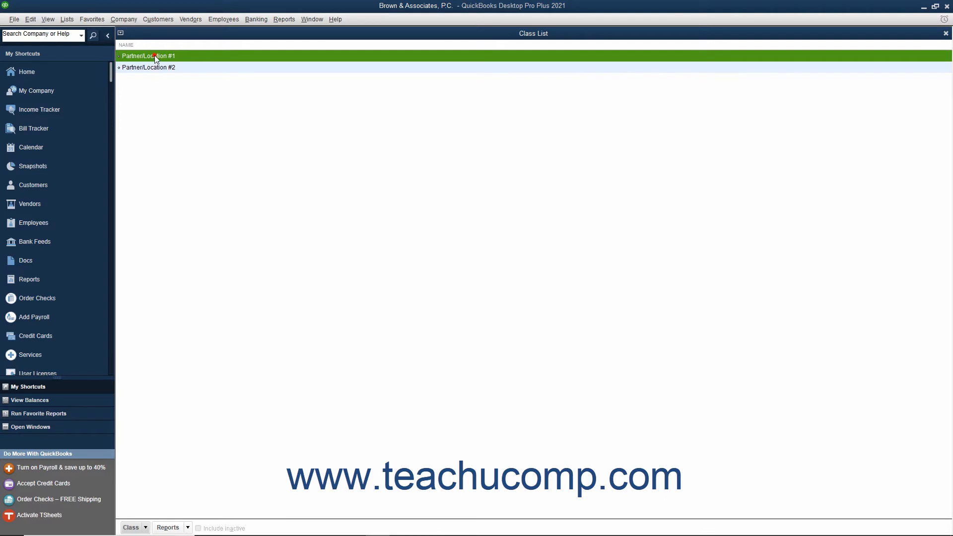
pyautogui.click(143, 530)
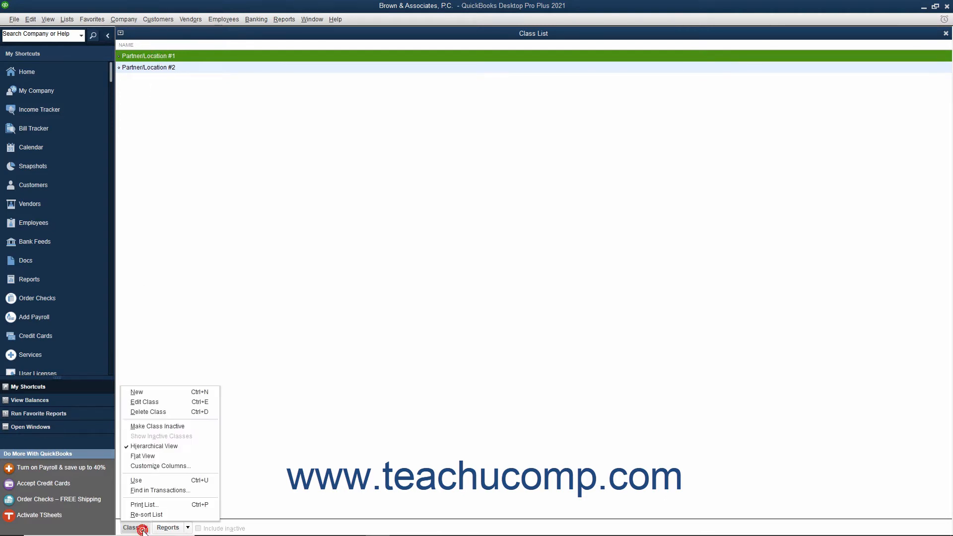
pyautogui.click(152, 404)
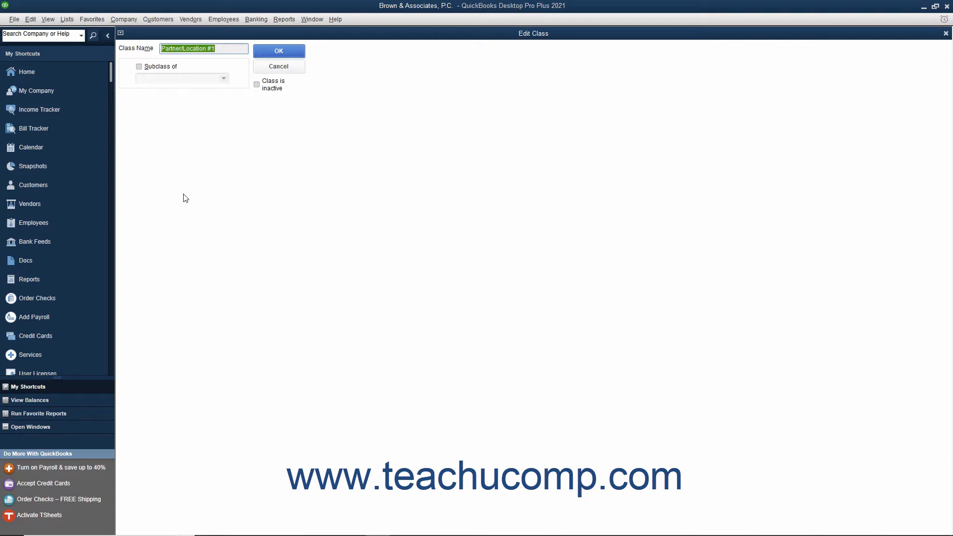
pyautogui.click(274, 53)
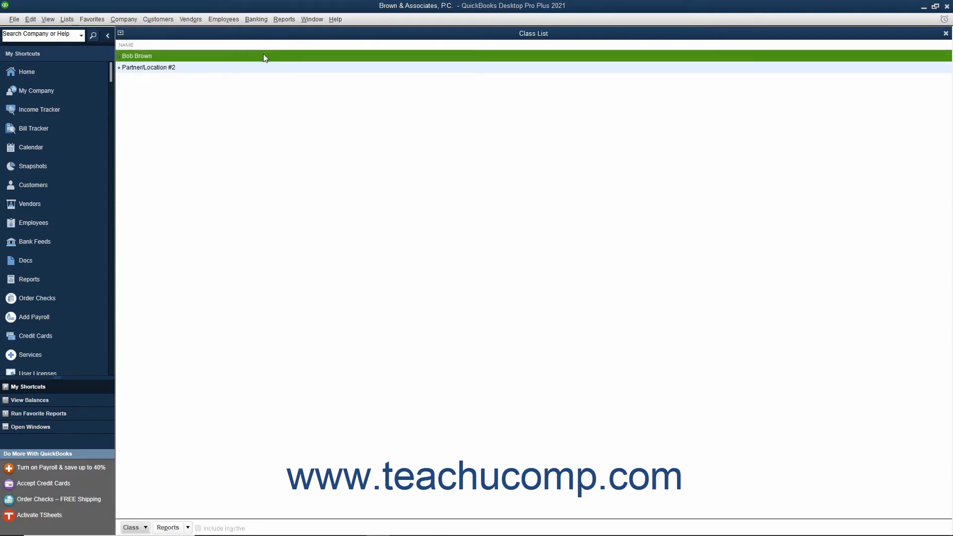
pyautogui.click(175, 69)
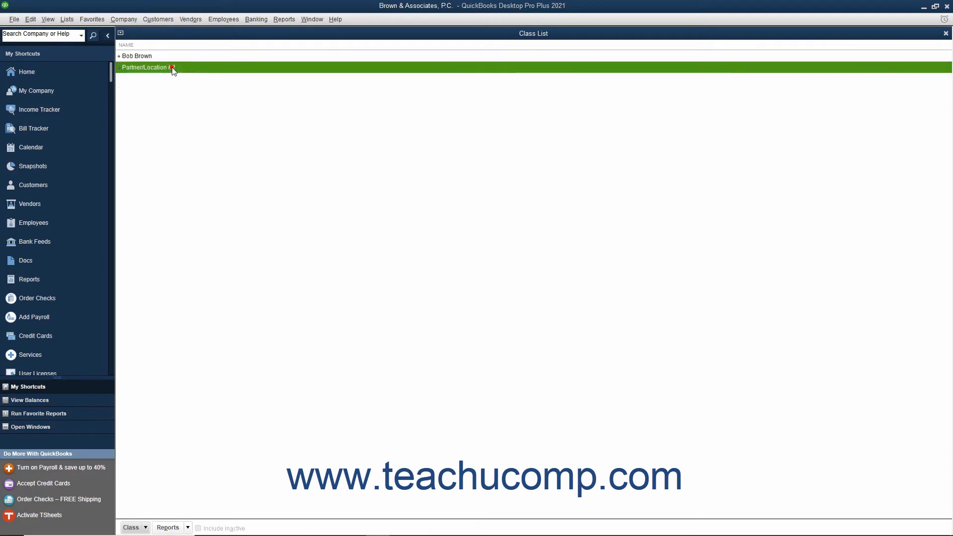
# Delete the Partner/Location #2 class and confirm the deletion
pyautogui.click(145, 528)
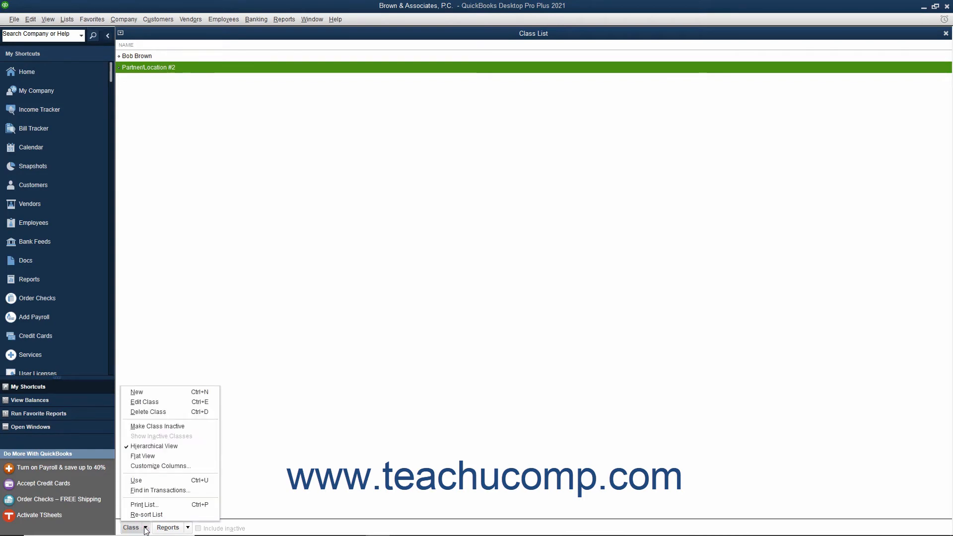
pyautogui.click(160, 413)
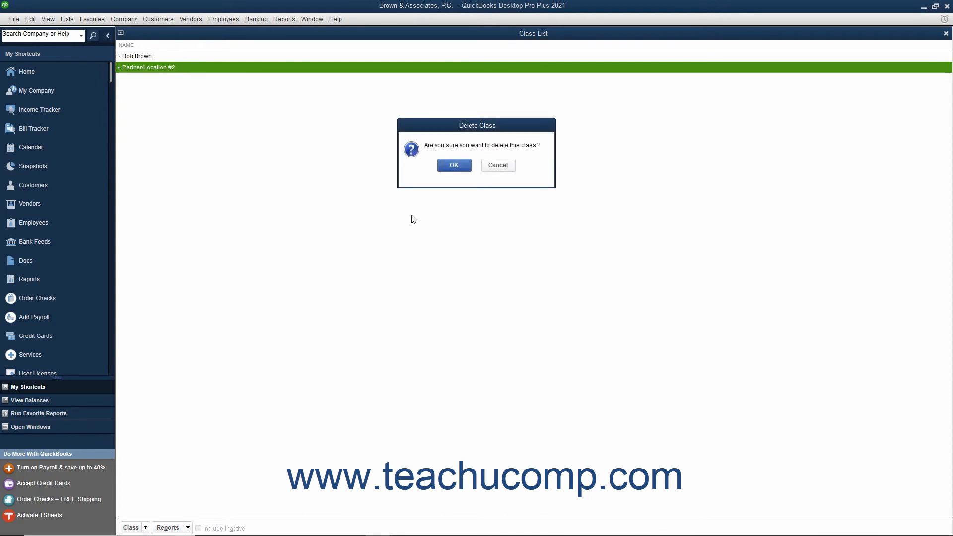
pyautogui.click(452, 165)
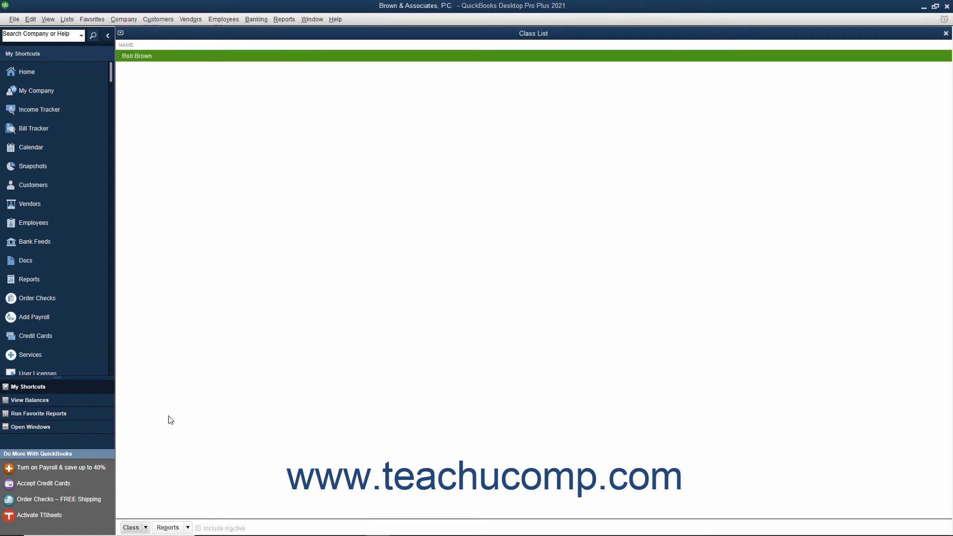
pyautogui.click(131, 527)
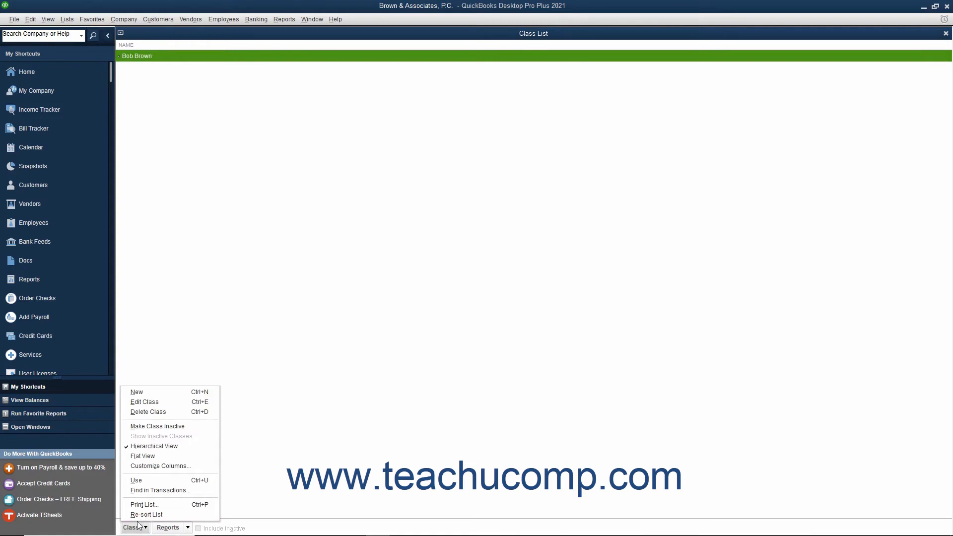
pyautogui.click(163, 396)
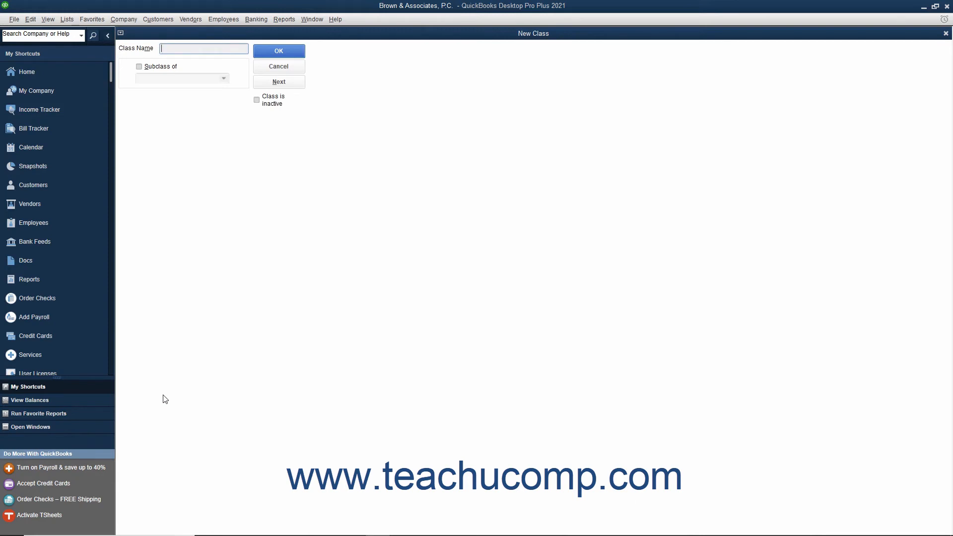
pyautogui.click(139, 68)
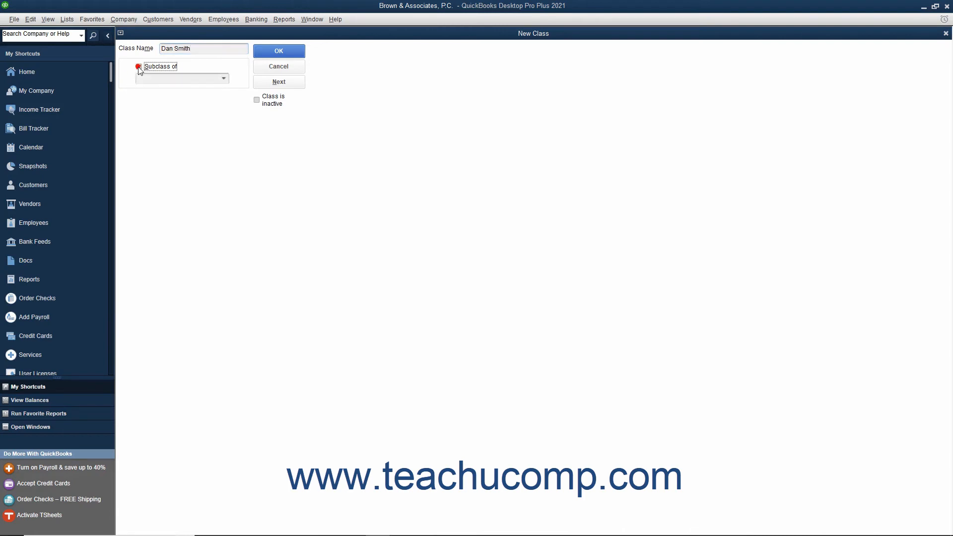
pyautogui.click(224, 79)
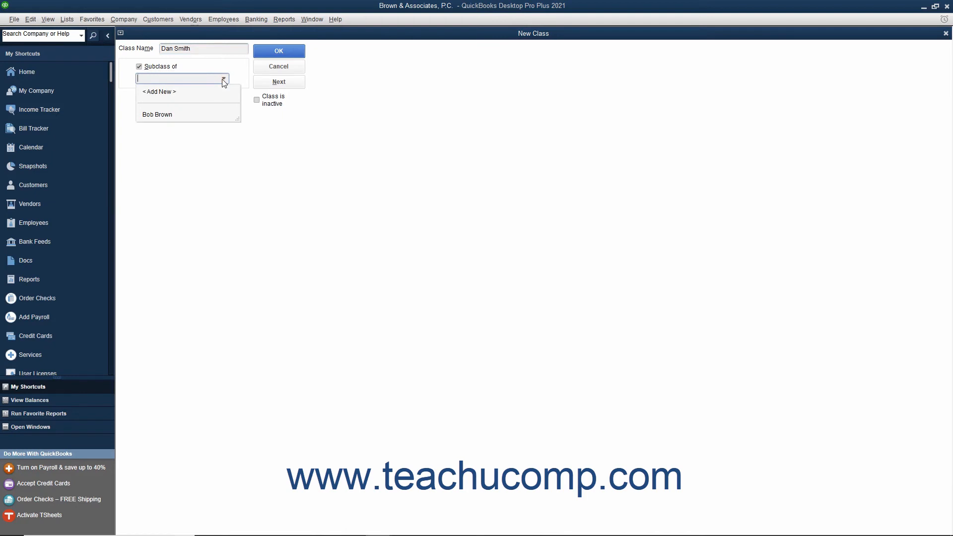
pyautogui.click(222, 79)
pyautogui.click(139, 67)
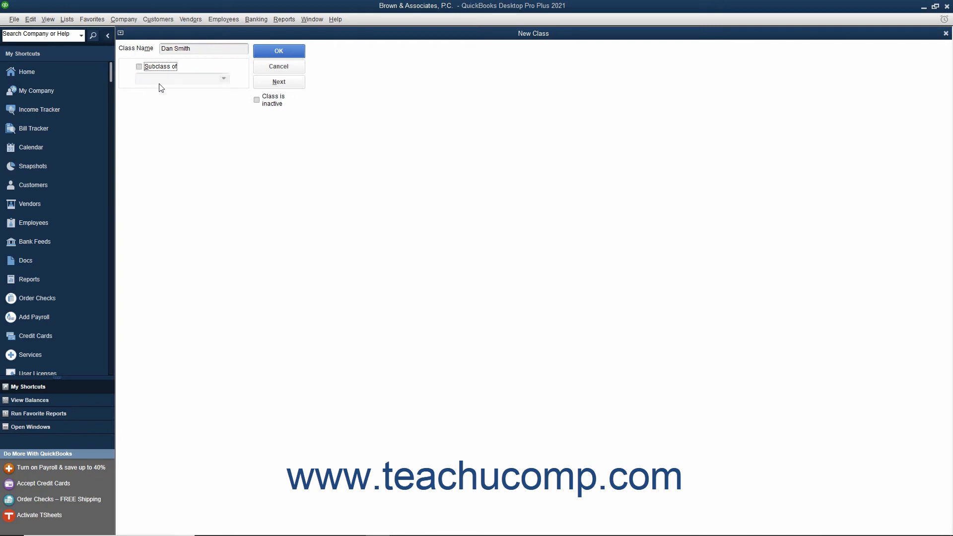
pyautogui.click(261, 52)
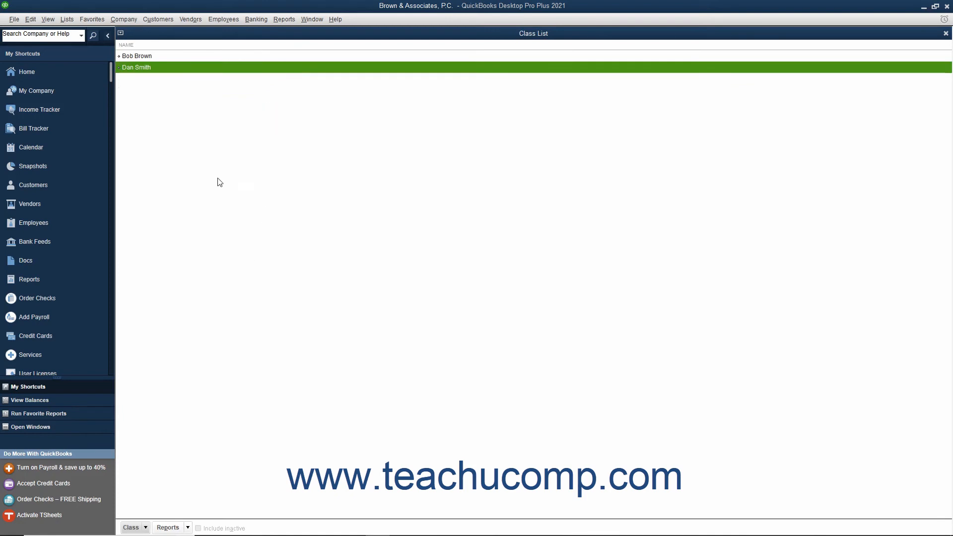
pyautogui.click(148, 20)
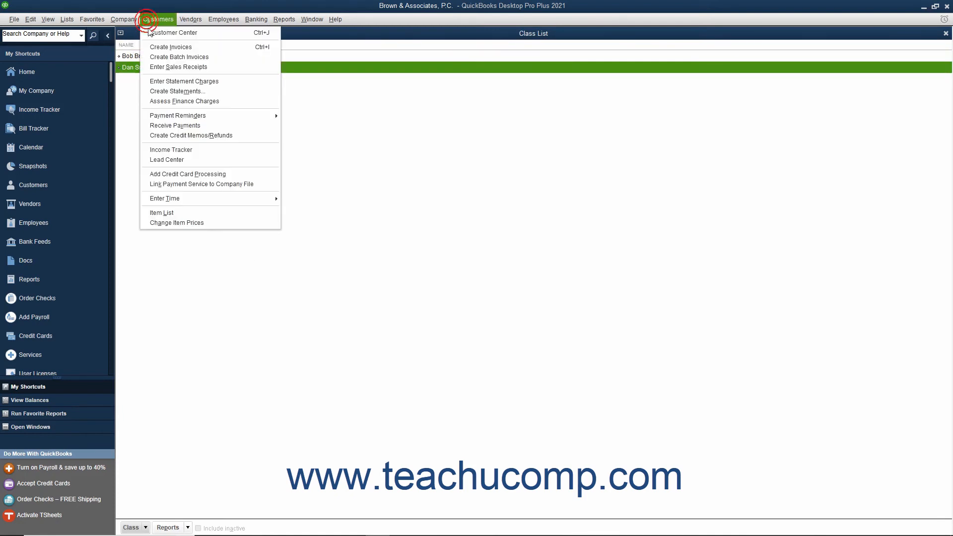
pyautogui.click(152, 47)
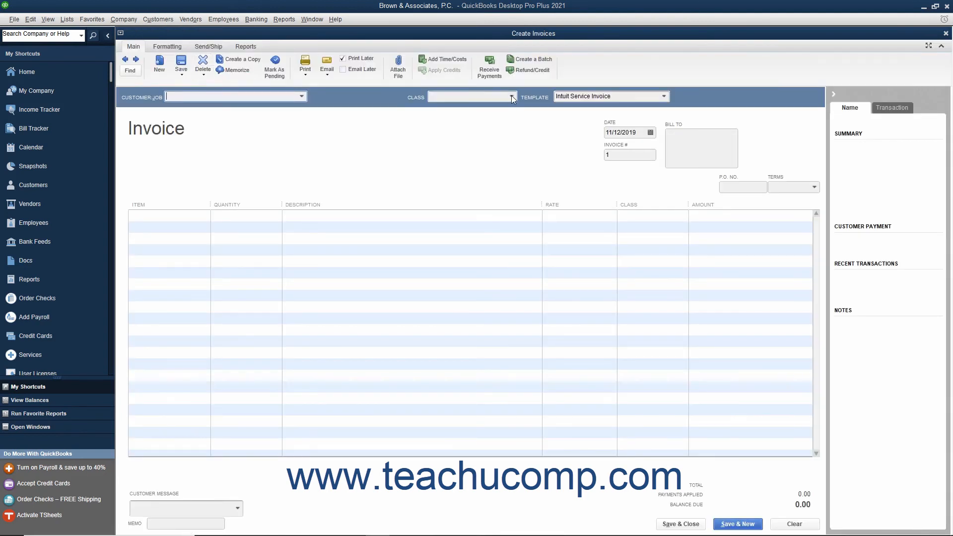
pyautogui.click(511, 97)
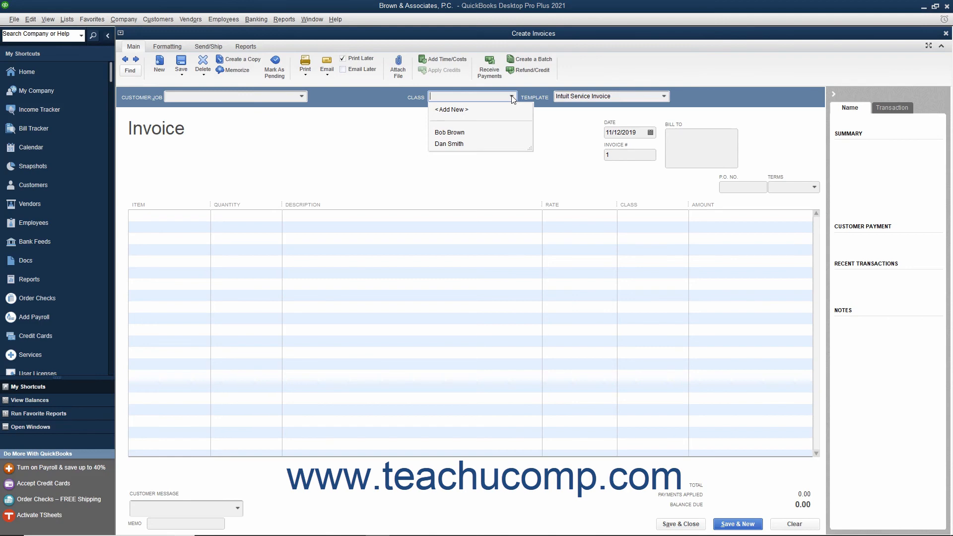
pyautogui.click(512, 96)
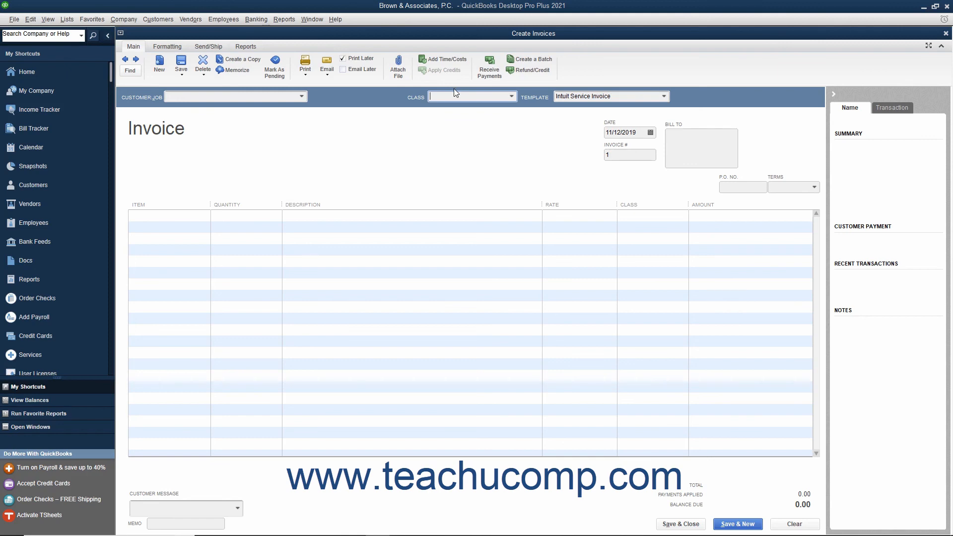
pyautogui.click(946, 34)
pyautogui.click(945, 33)
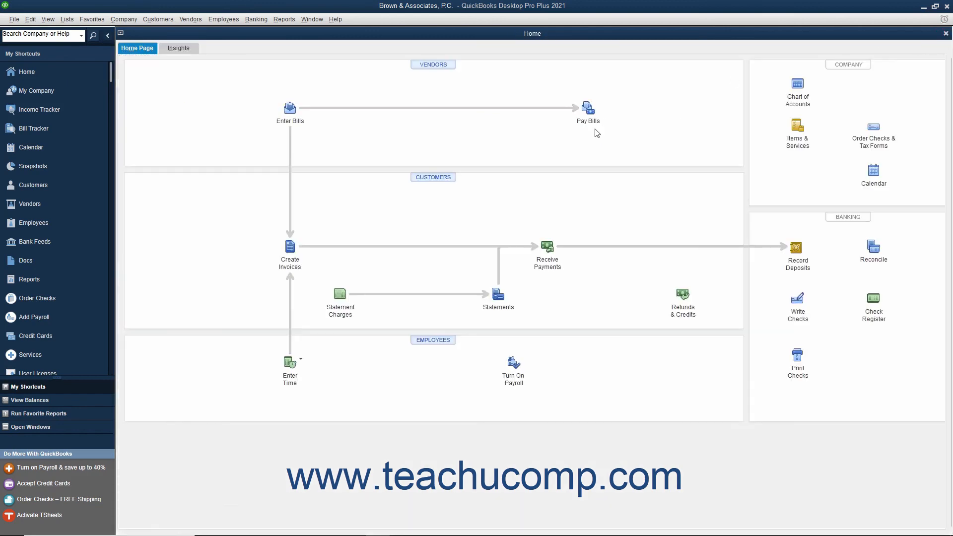